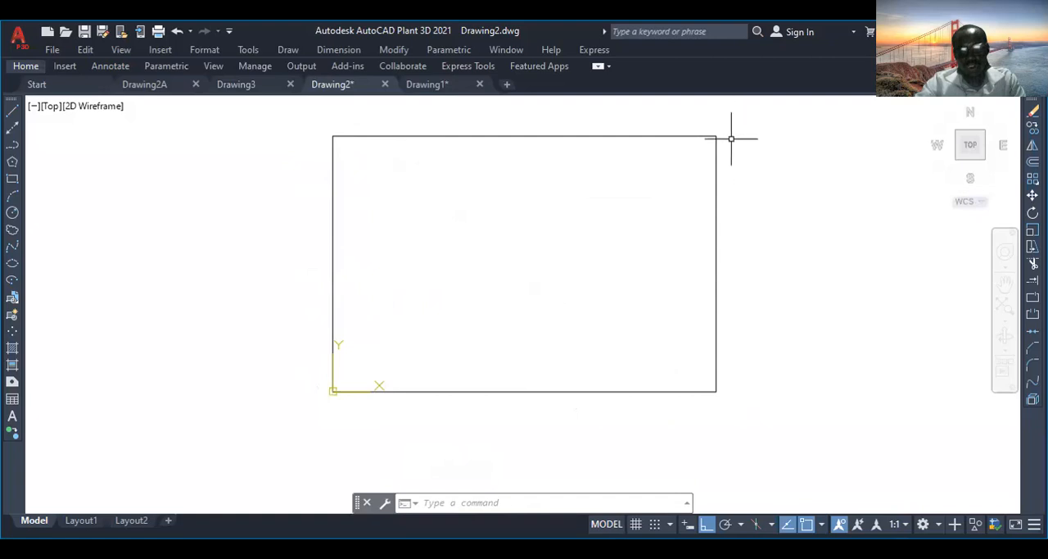
# Draw a vertical line splitting the large rectangle in half, from the midpoint of its upper edge to the midpoint of its lower edge.
pyautogui.scroll(-2, 617, 329)
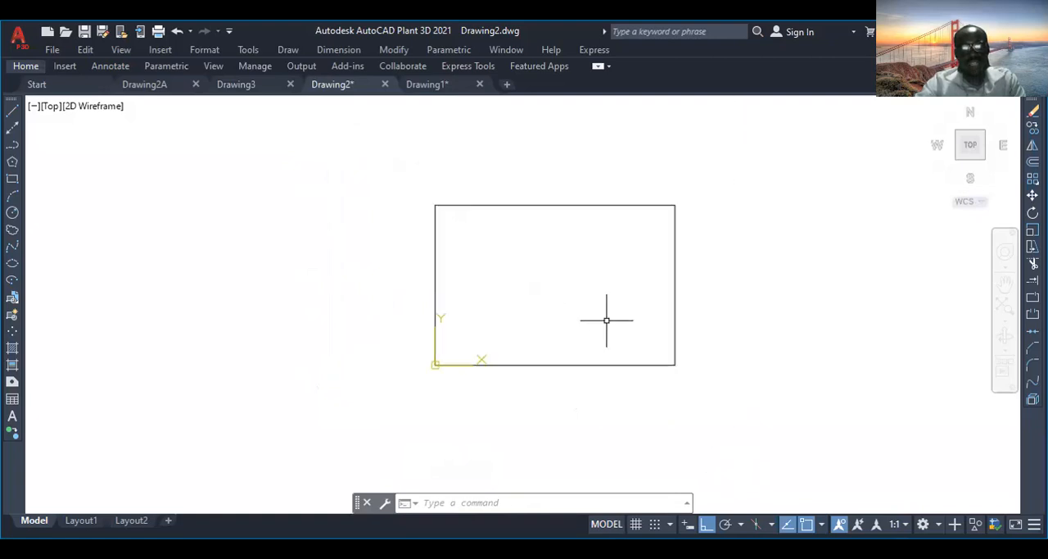
pyautogui.scroll(2, 606, 318)
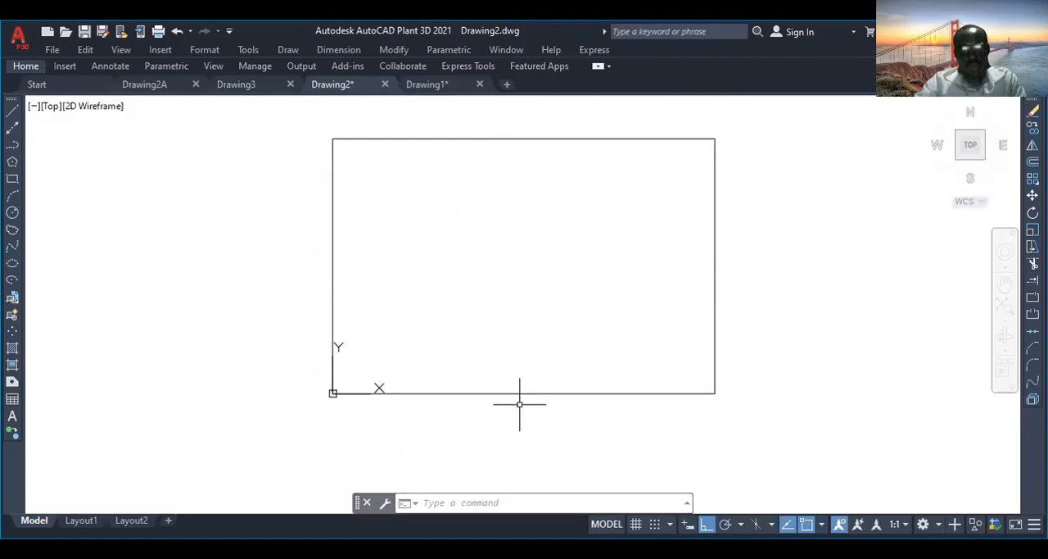
pyautogui.click(11, 114)
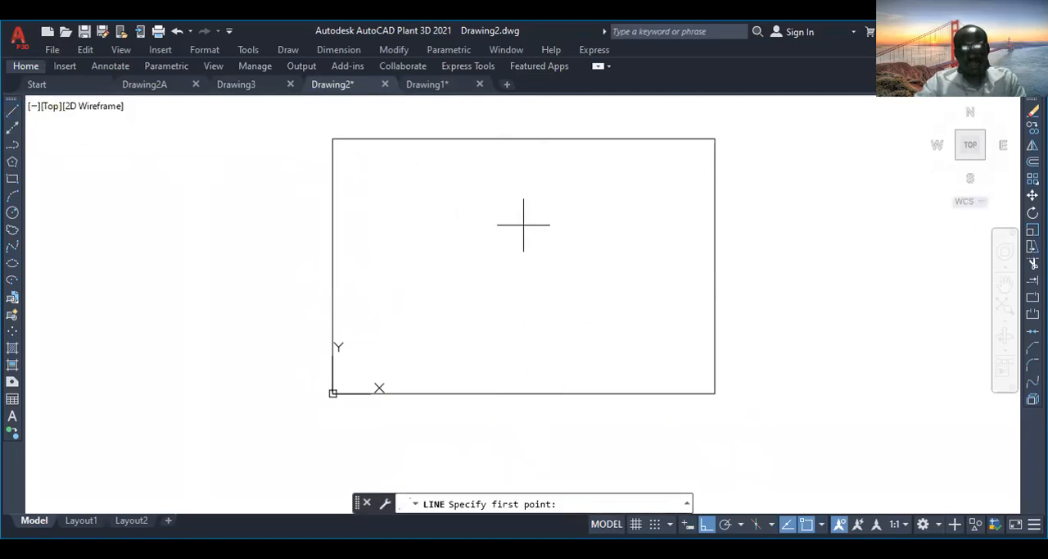
pyautogui.click(524, 137)
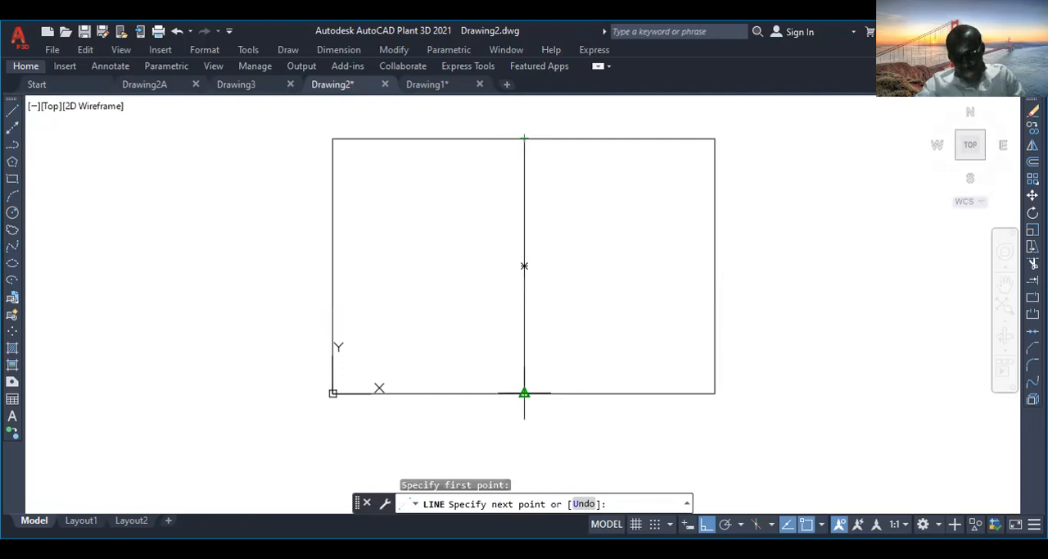
pyautogui.click(524, 393)
pyautogui.press('Return')
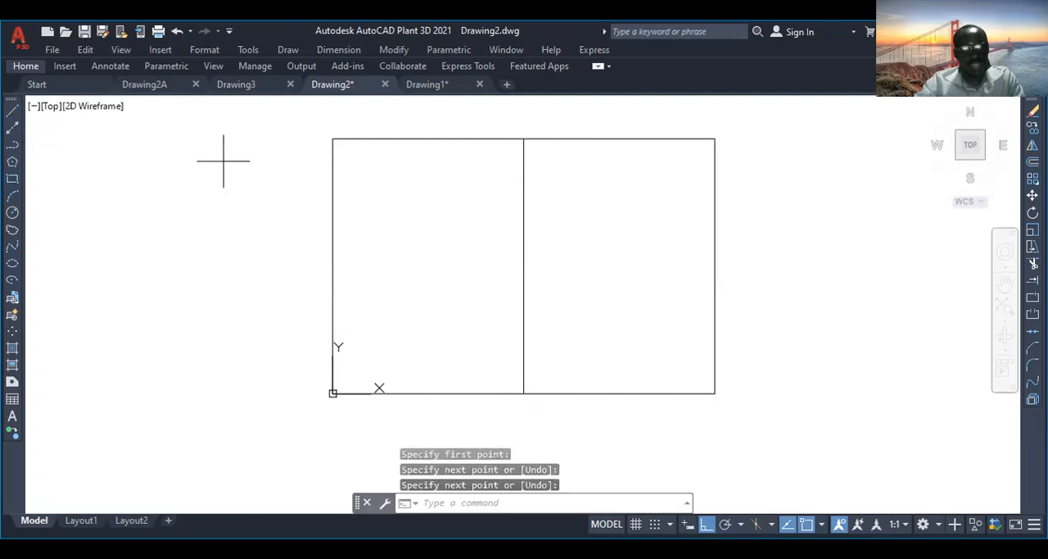
# Draw a thin horizontal rectangle in the upper part of the left half and a narrow vertical rectangle inside the right half.
pyautogui.click(375, 180)
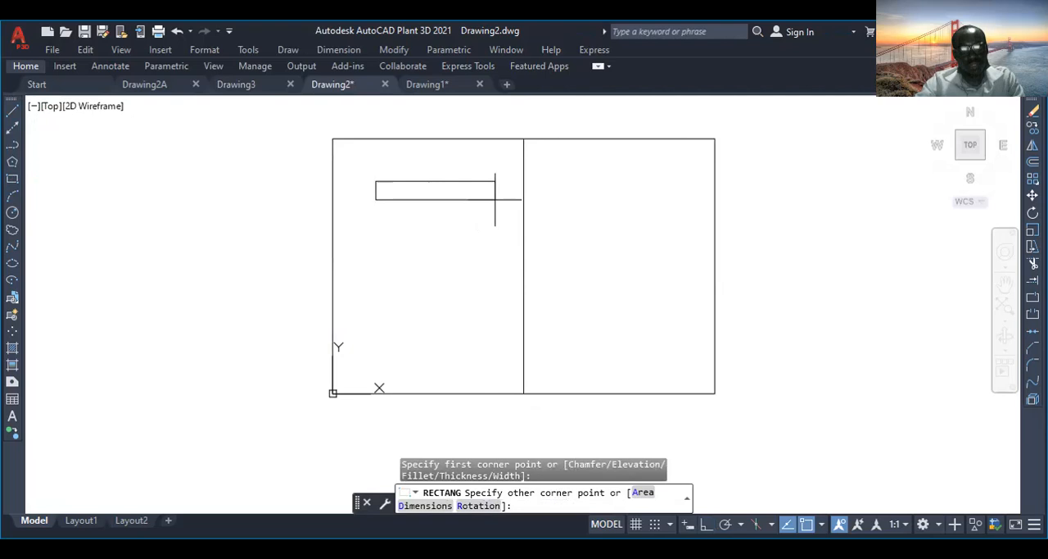
pyautogui.click(494, 199)
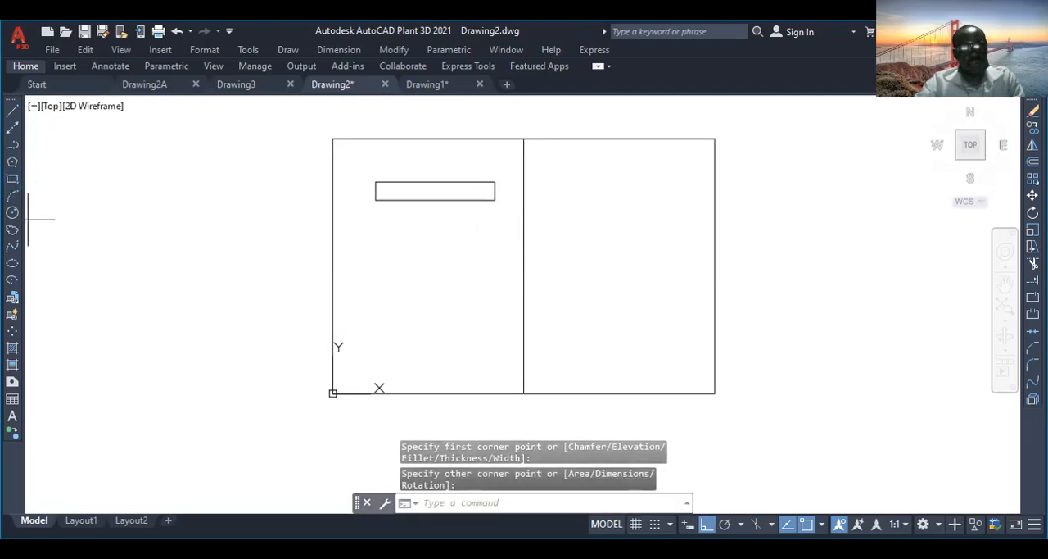
pyautogui.click(12, 180)
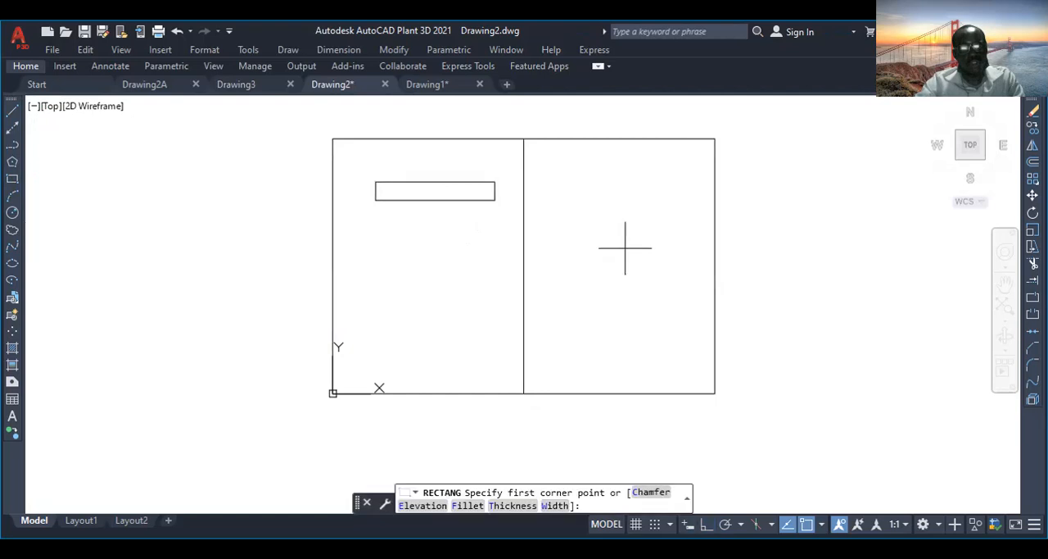
pyautogui.click(604, 206)
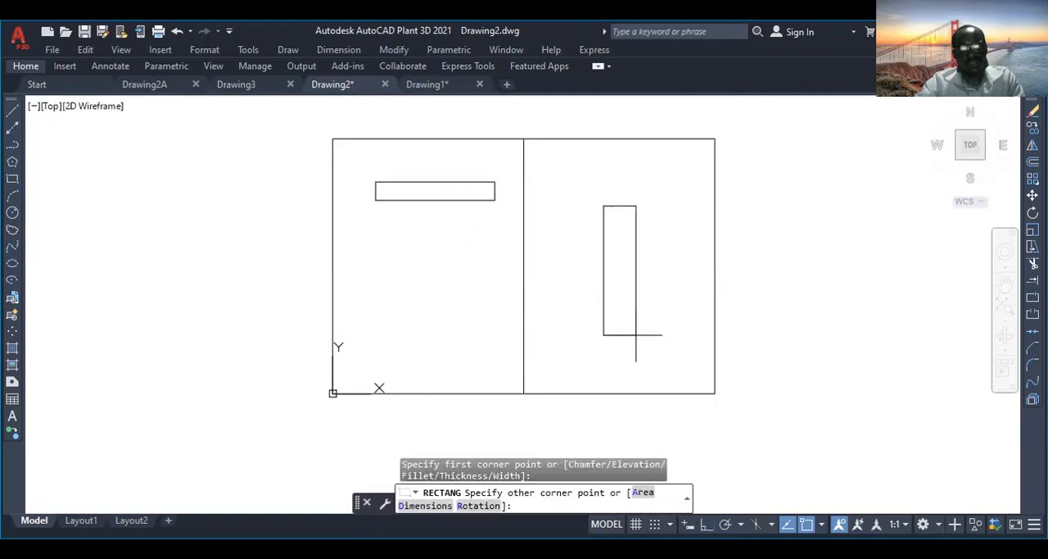
pyautogui.click(639, 333)
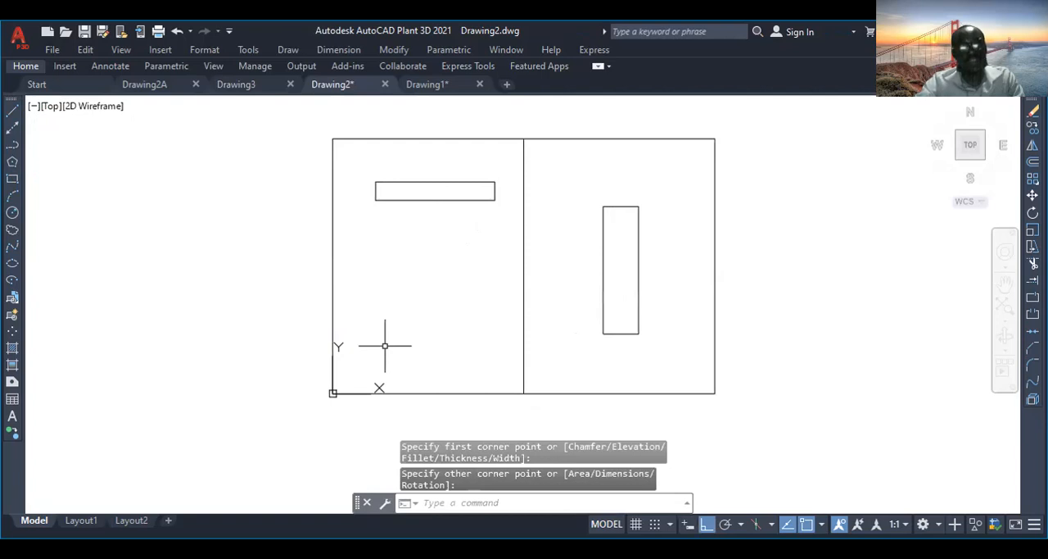
# Draw a semicircular arc centred on the midpoint of the large rectangle's left edge, from its upper-left corner to its lower-left corner.
pyautogui.scroll(-2, 375, 339)
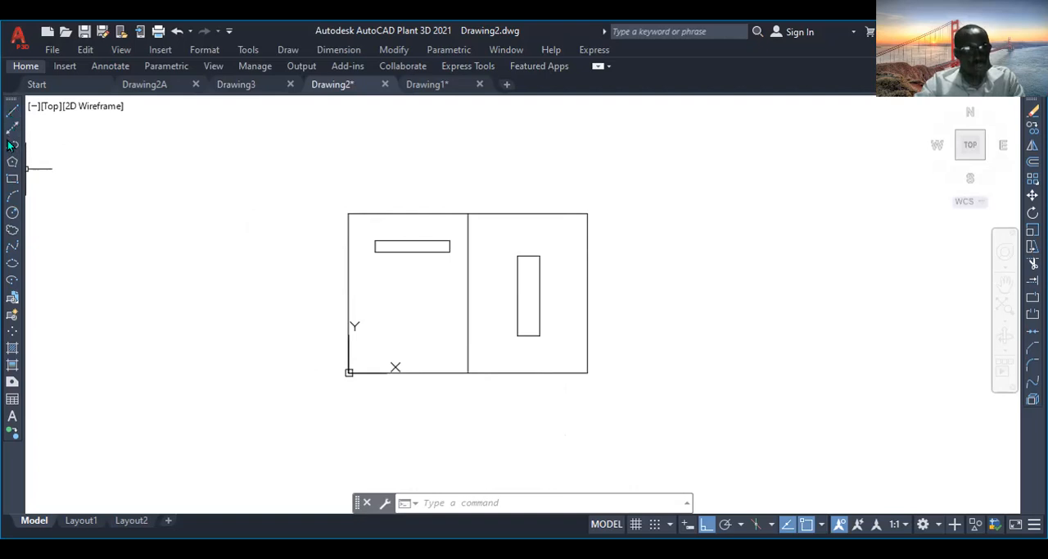
pyautogui.click(11, 197)
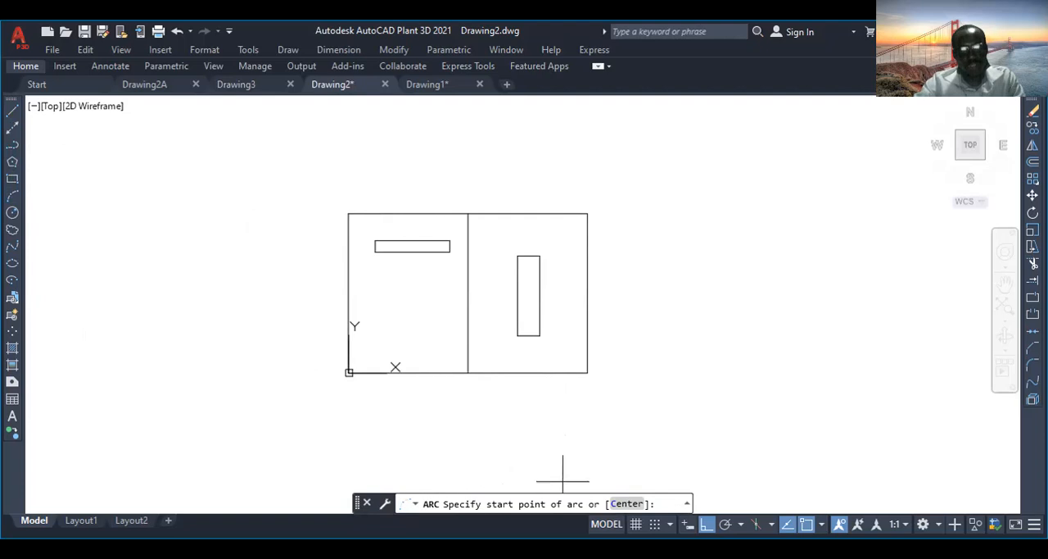
pyautogui.click(626, 503)
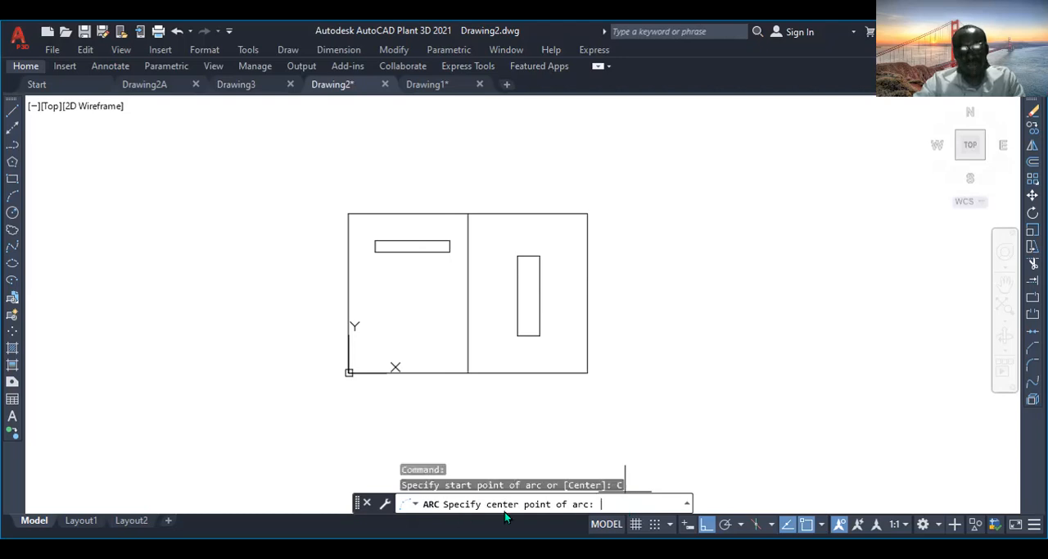
pyautogui.click(348, 292)
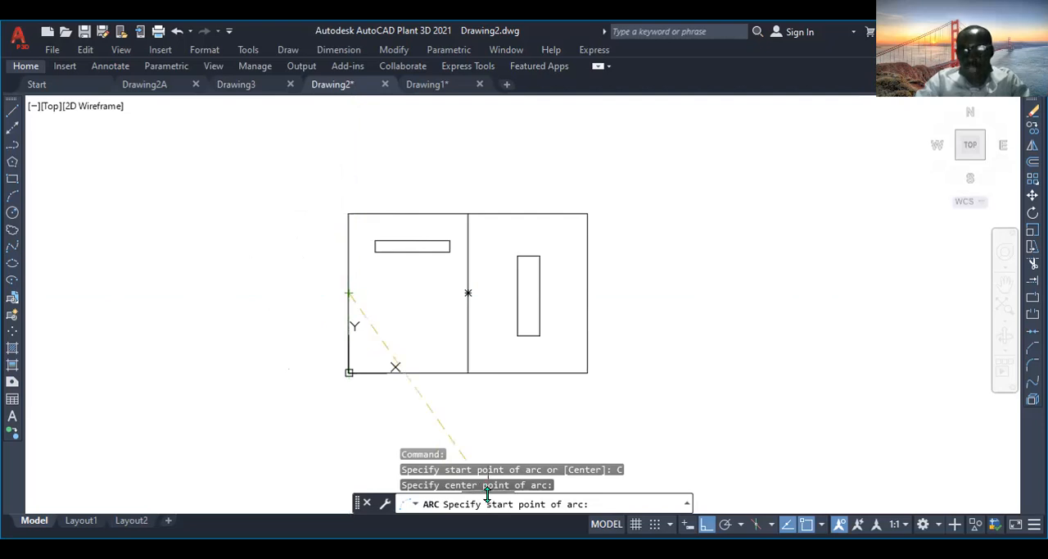
pyautogui.click(349, 213)
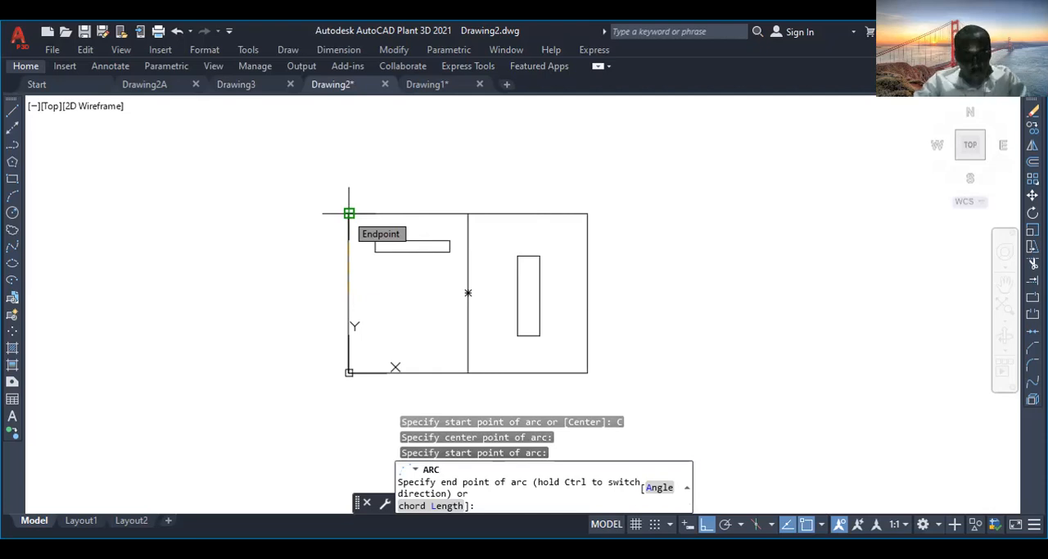
pyautogui.click(349, 373)
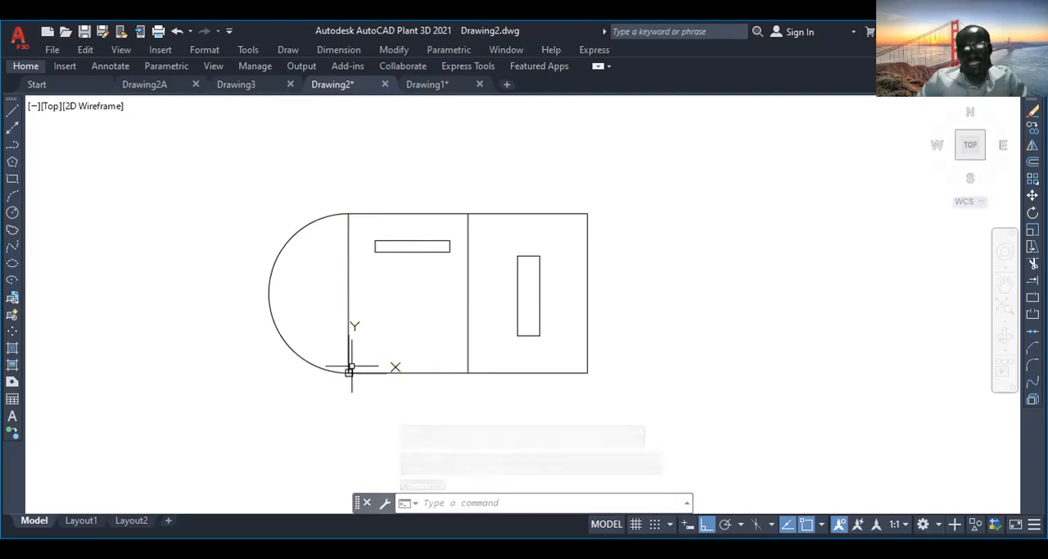
# Erase the semicircular arc on the left side of the large rectangle.
pyautogui.click(316, 286)
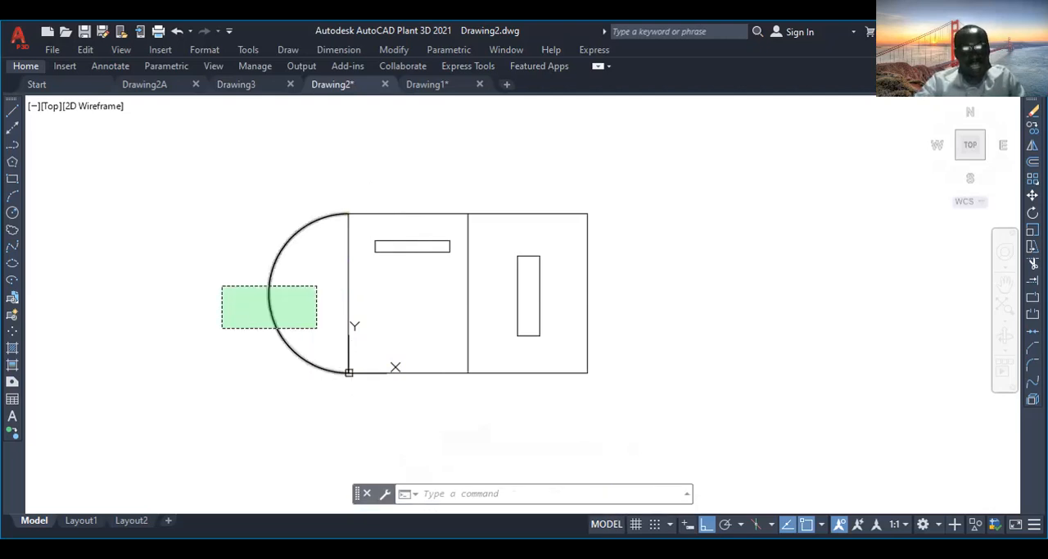
pyautogui.click(222, 328)
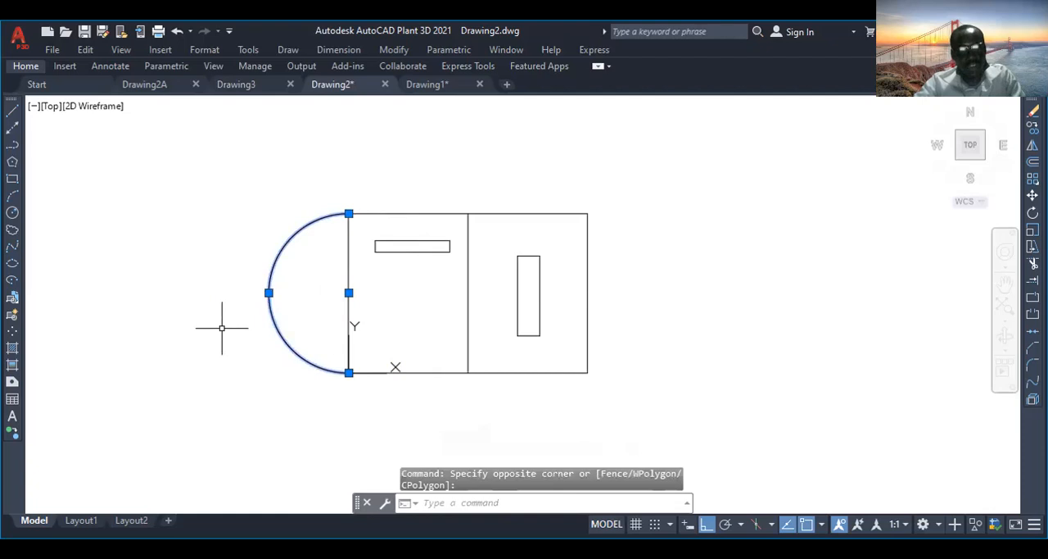
pyautogui.press('Delete')
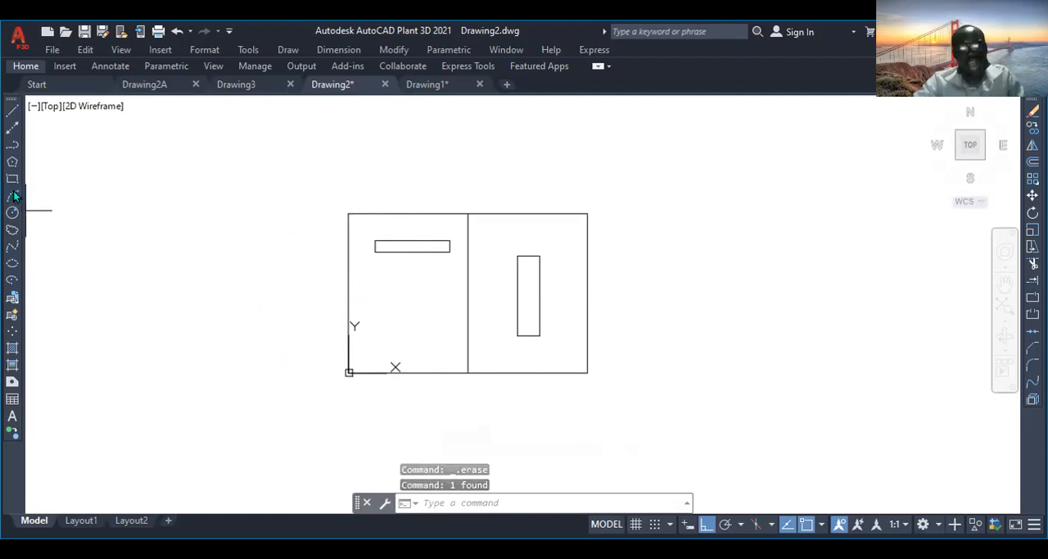
# Redraw the outward semicircle on the large rectangle's left edge with the Arc Center option, centred on the edge midpoint and running upper to lower corner.
pyautogui.click(14, 196)
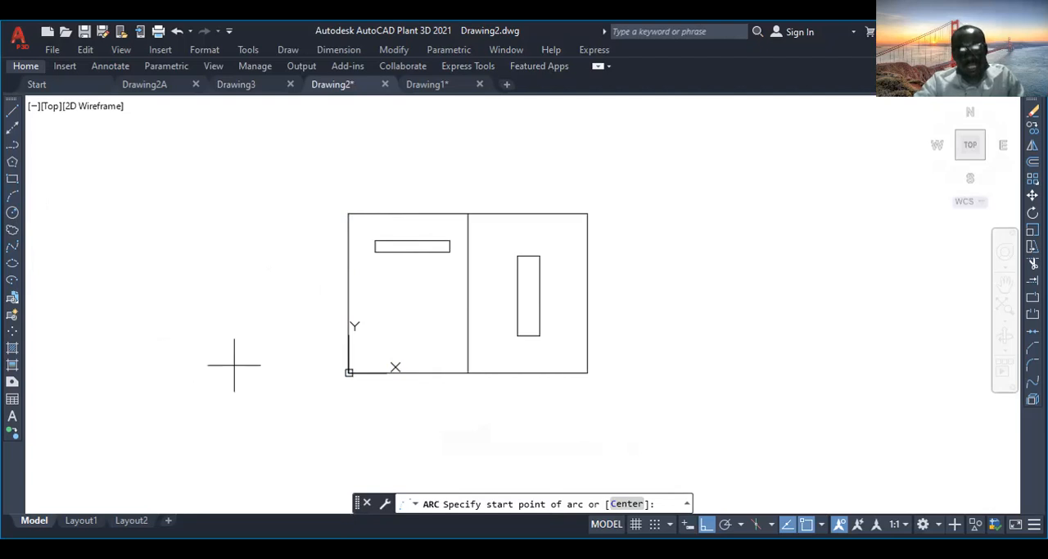
pyautogui.click(628, 504)
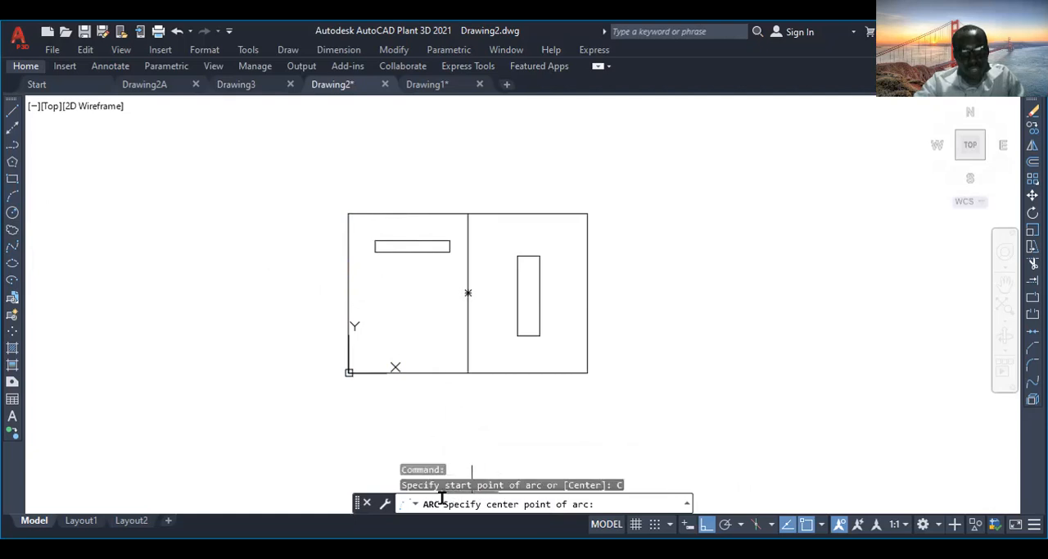
pyautogui.click(349, 292)
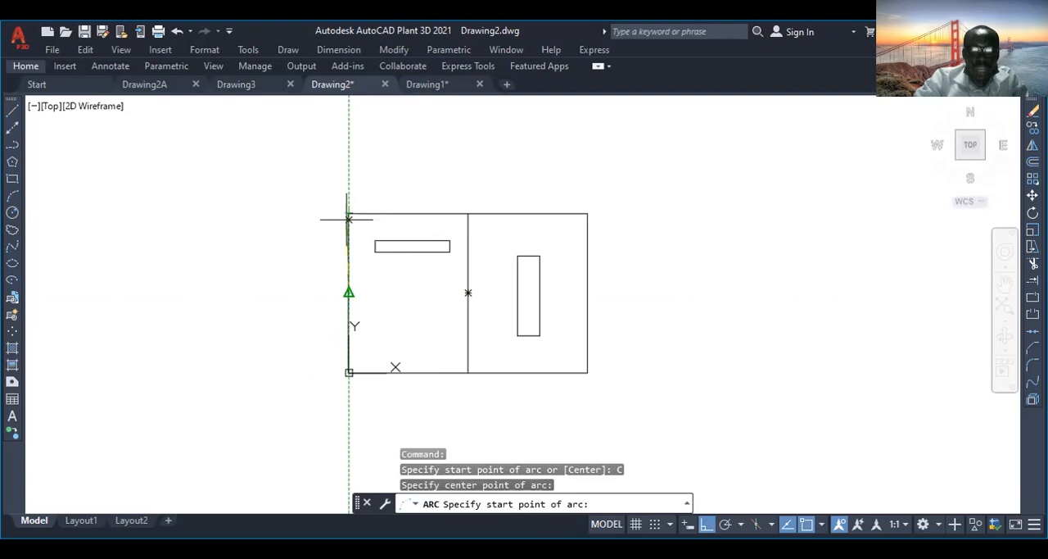
pyautogui.click(349, 213)
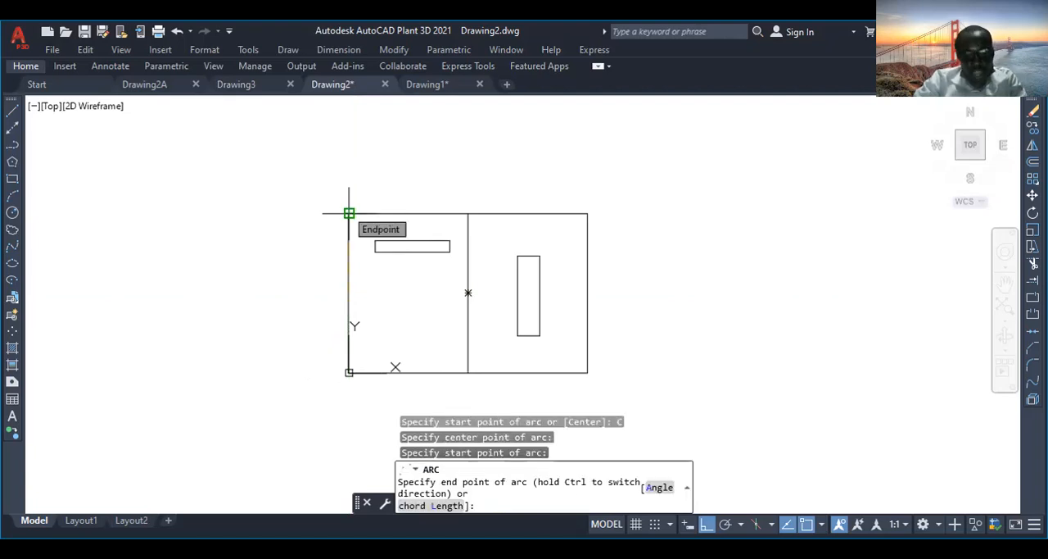
pyautogui.click(349, 372)
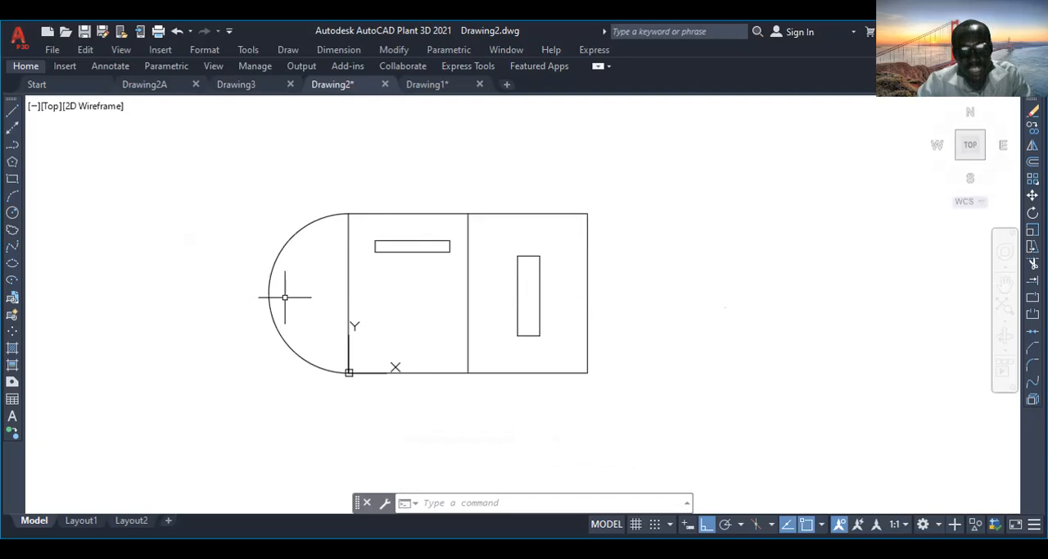
# Draw an outward semicircular arc centred on the midpoint of the large rectangle's right edge, from its lower-right corner to its upper-right corner.
pyautogui.click(12, 196)
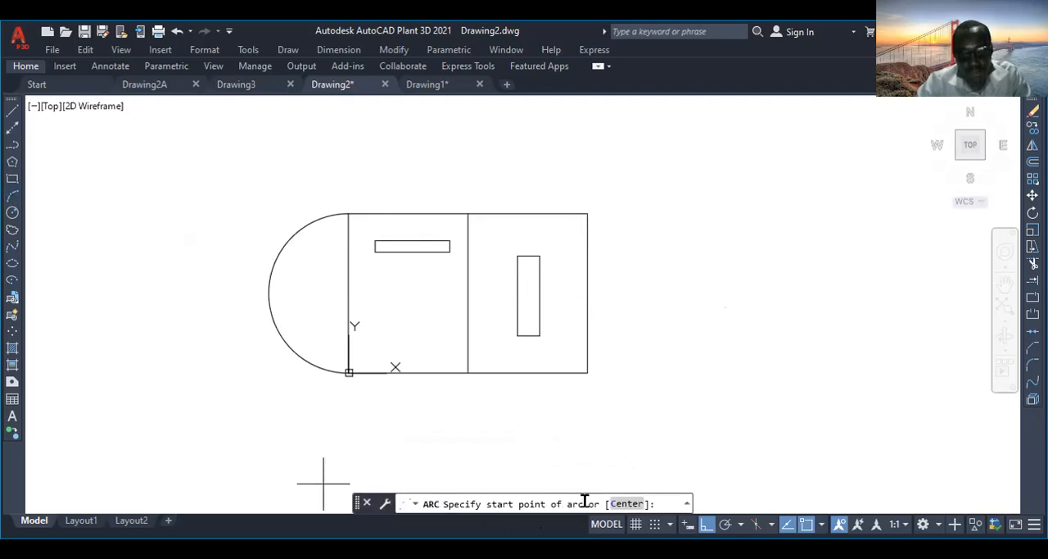
pyautogui.click(627, 504)
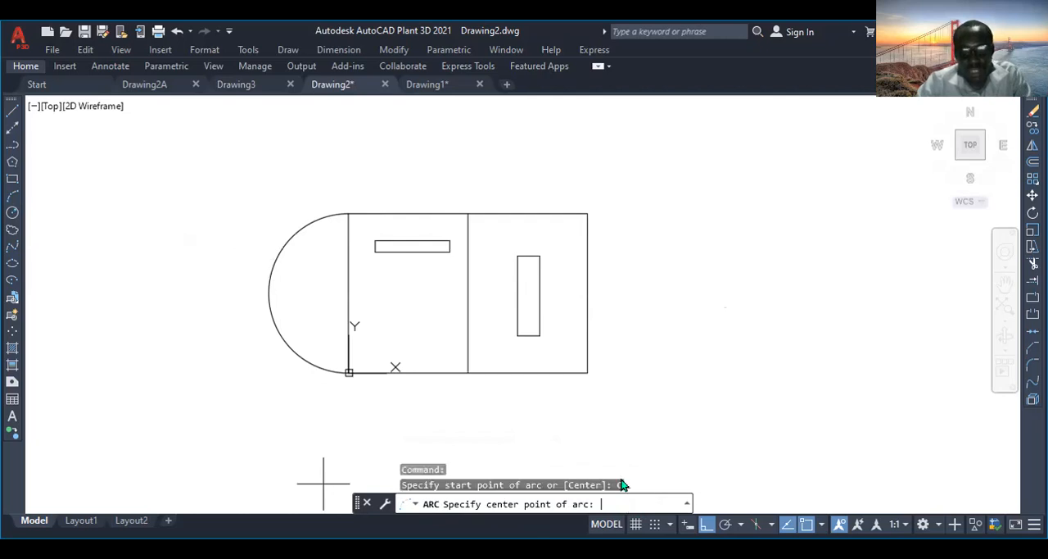
pyautogui.click(587, 292)
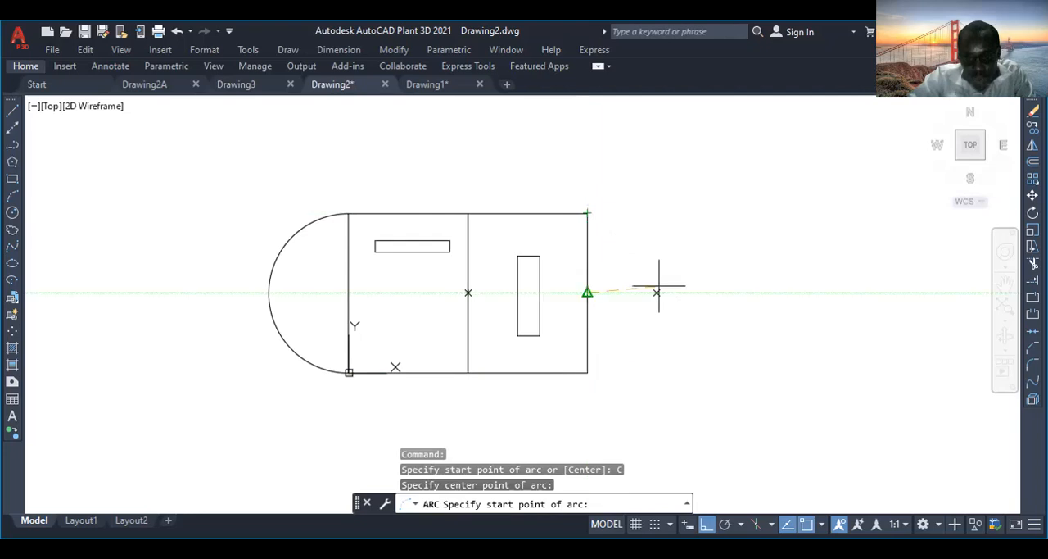
pyautogui.click(586, 372)
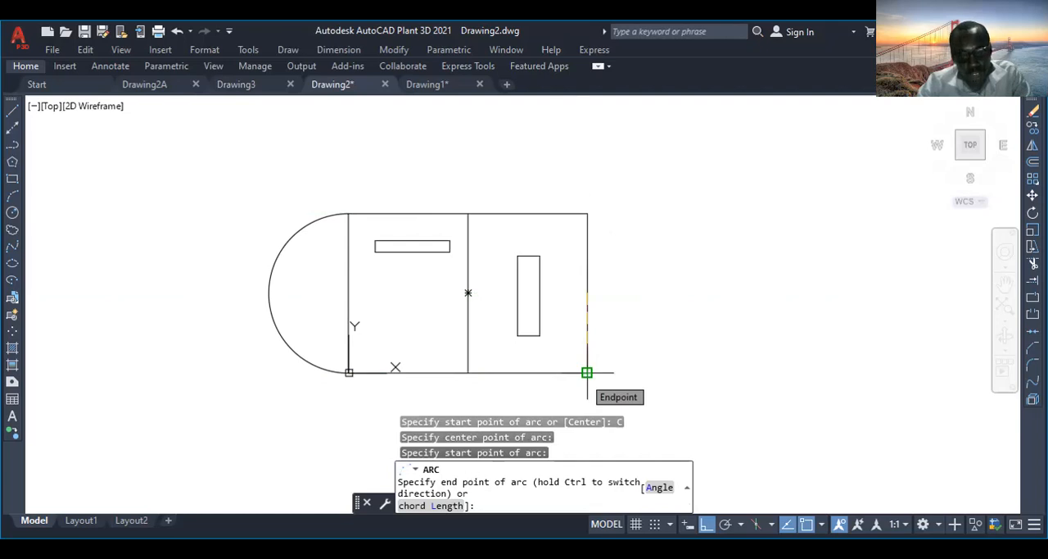
pyautogui.click(587, 214)
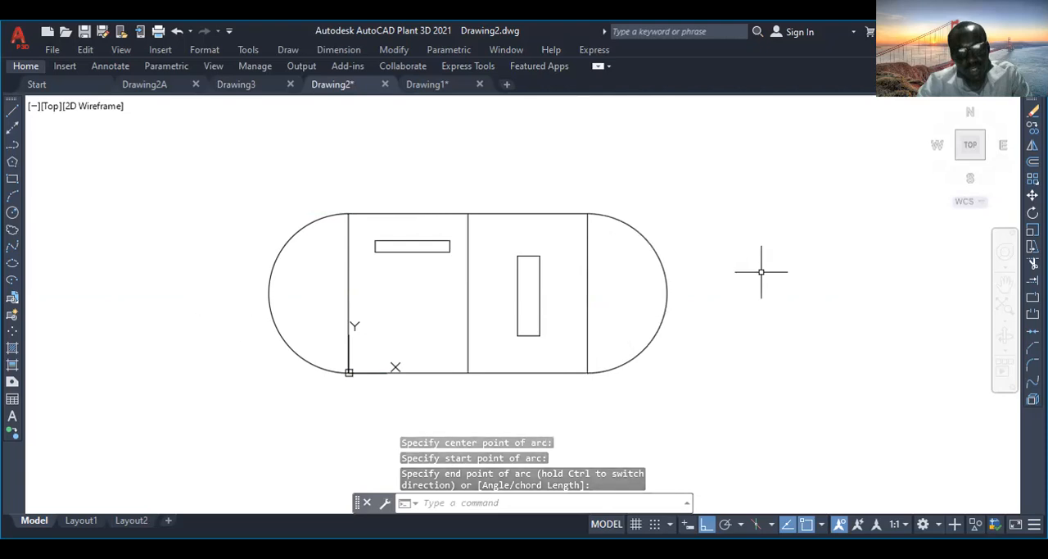
# Draw an outward semicircular arc centred on the midpoint of the horizontal slot's left edge, from its upper-left corner to its lower-left corner.
pyautogui.scroll(4, 421, 242)
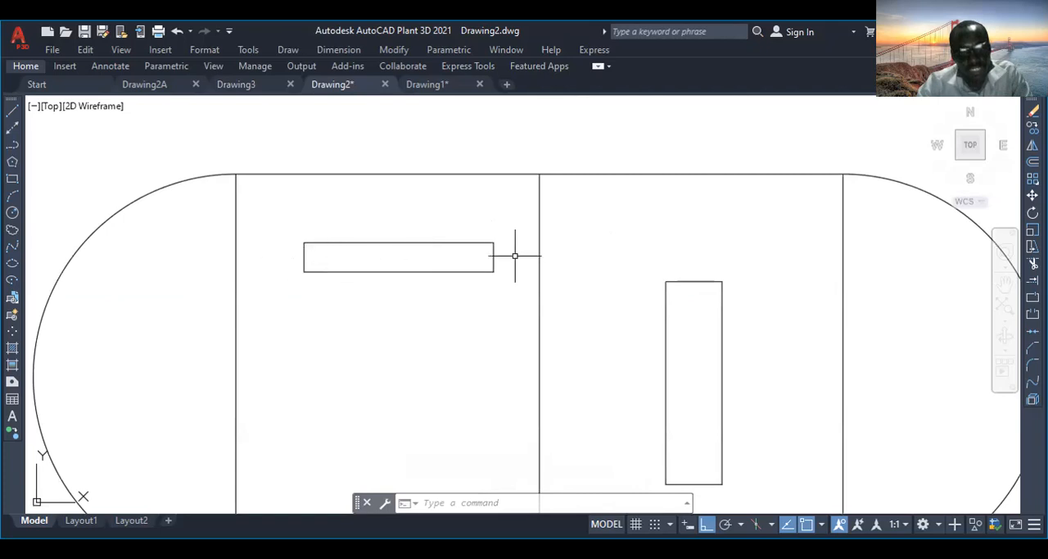
pyautogui.scroll(2, 298, 269)
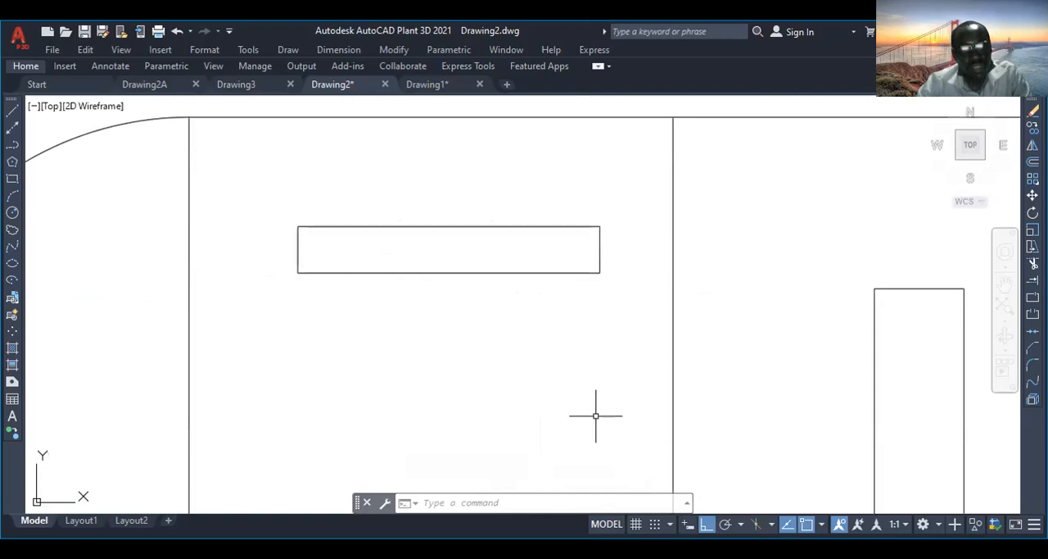
pyautogui.scroll(-4, 339, 244)
pyautogui.scroll(6, 320, 246)
pyautogui.moveTo(322, 245); pyautogui.dragTo(300, 294, button='middle')
pyautogui.scroll(2, 318, 286)
pyautogui.scroll(-2, 318, 287)
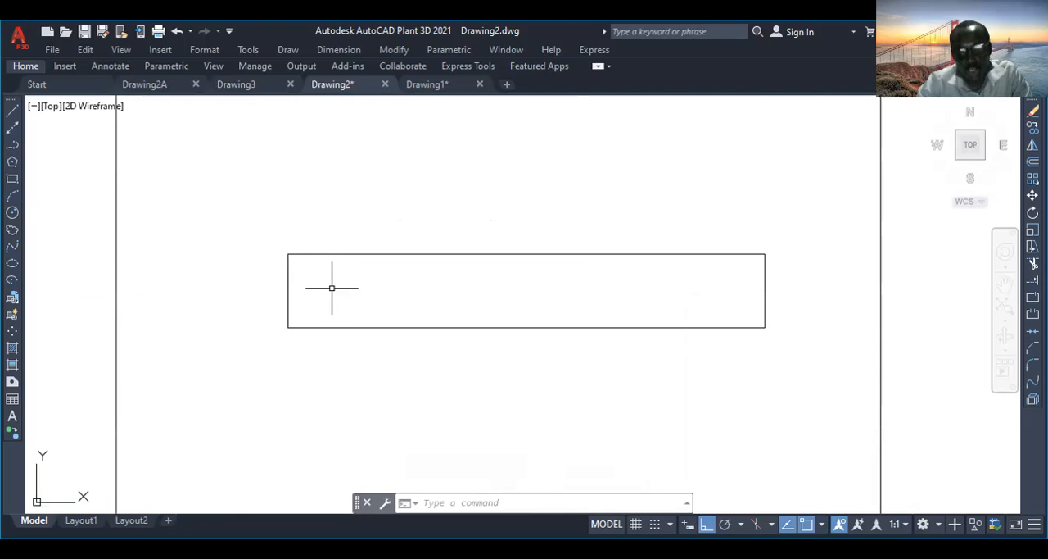
pyautogui.scroll(1, 331, 288)
pyautogui.scroll(-1, 332, 288)
pyautogui.scroll(1, 330, 288)
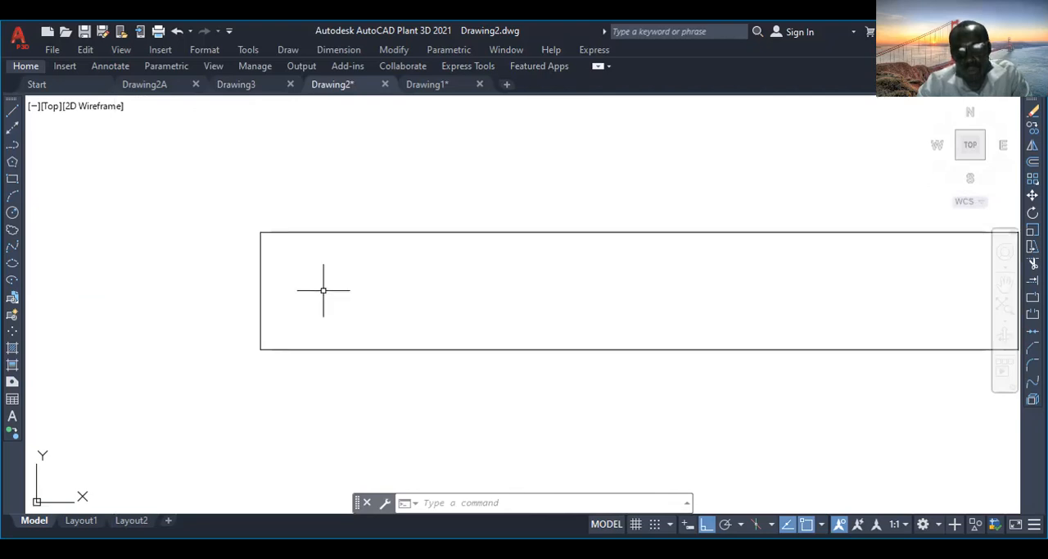
pyautogui.click(13, 195)
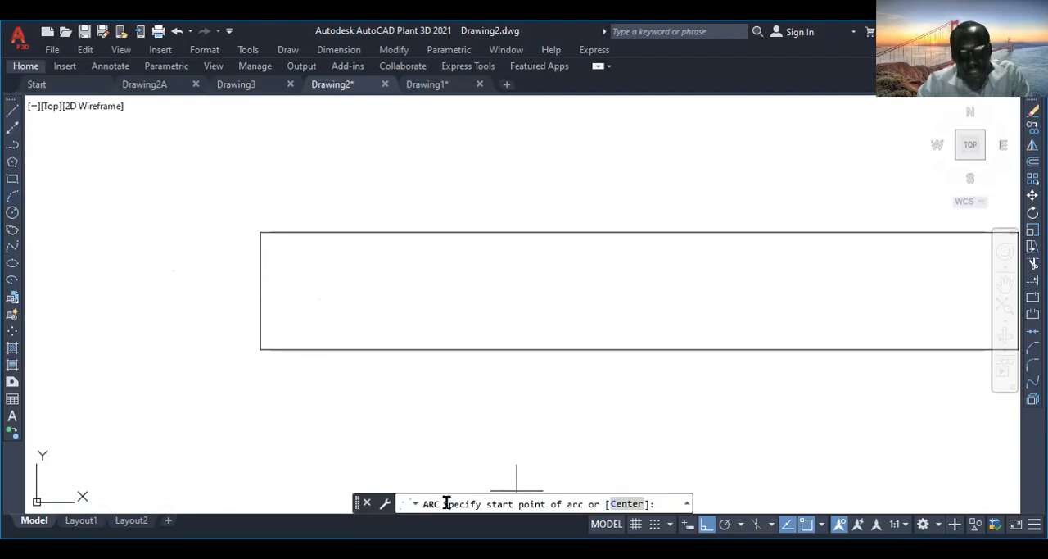
pyautogui.click(624, 504)
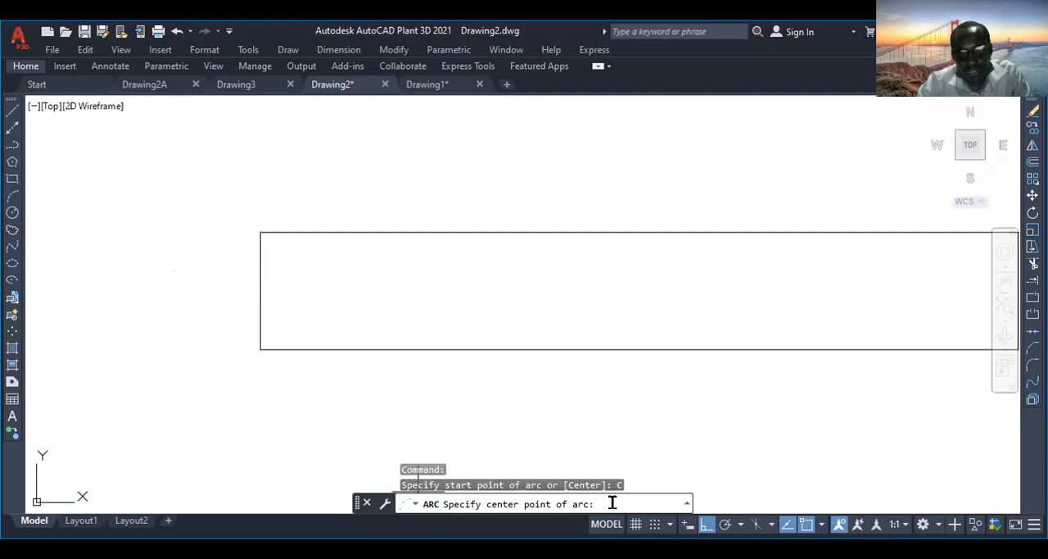
pyautogui.click(261, 290)
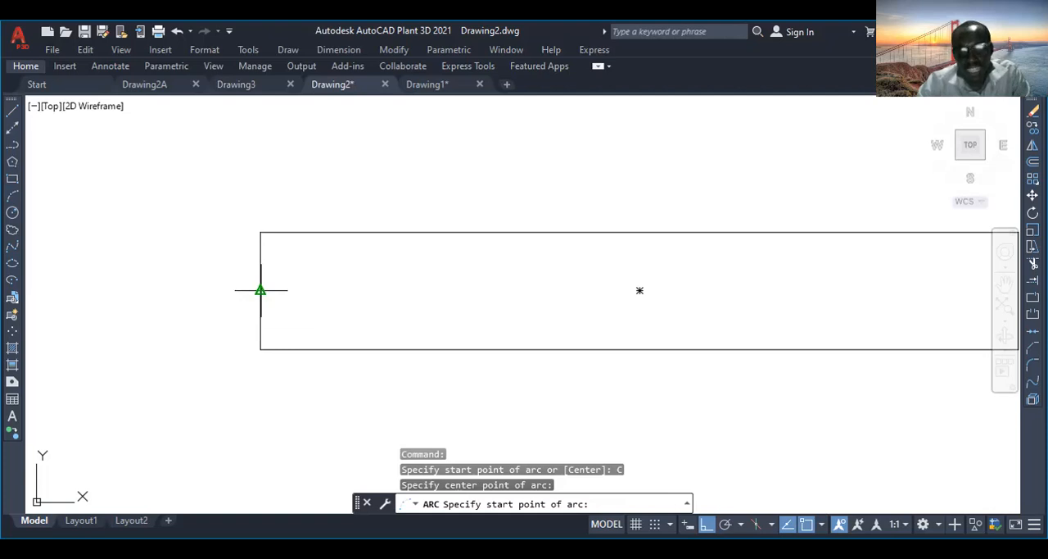
pyautogui.click(260, 233)
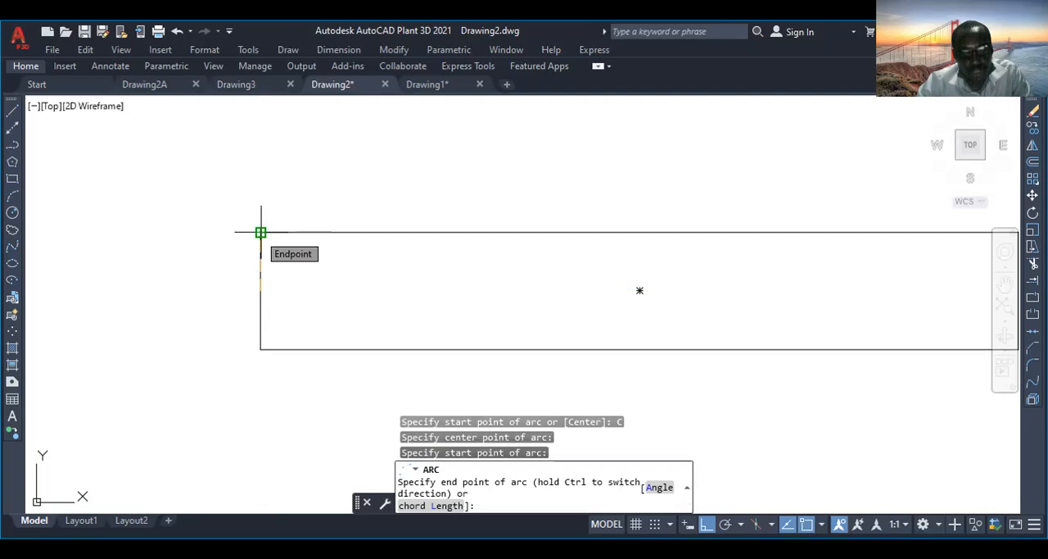
pyautogui.click(261, 348)
# Draw an outward semicircular arc centred on the midpoint of the horizontal slot's right edge, from its lower-right corner to its upper-right corner.
pyautogui.scroll(-2, 261, 348)
pyautogui.scroll(-3, 693, 320)
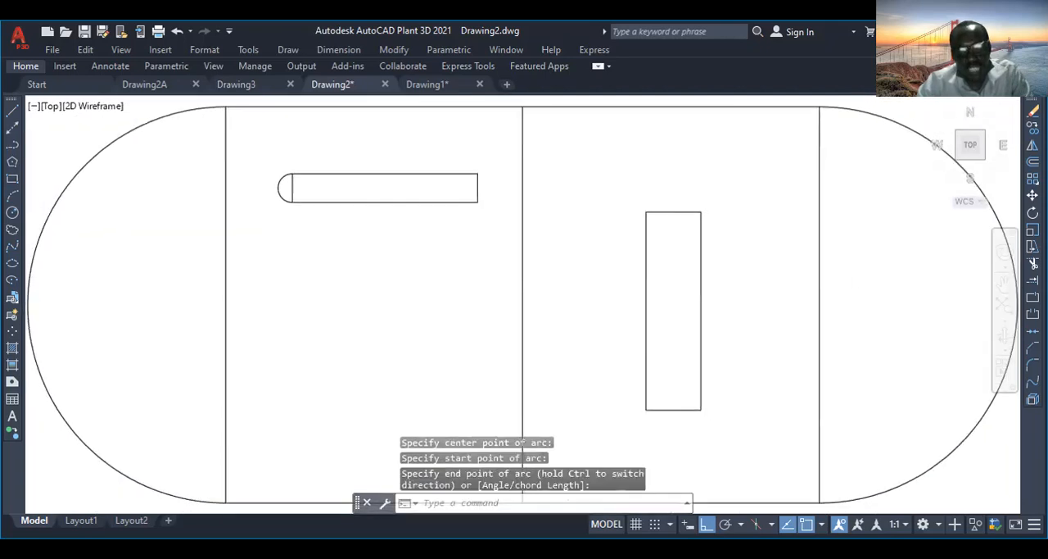
pyautogui.scroll(4, 387, 201)
pyautogui.scroll(-2, 445, 307)
pyautogui.scroll(4, 455, 309)
pyautogui.scroll(4, 455, 309)
pyautogui.scroll(-2, 455, 308)
pyautogui.moveTo(461, 325); pyautogui.dragTo(447, 233, button='middle')
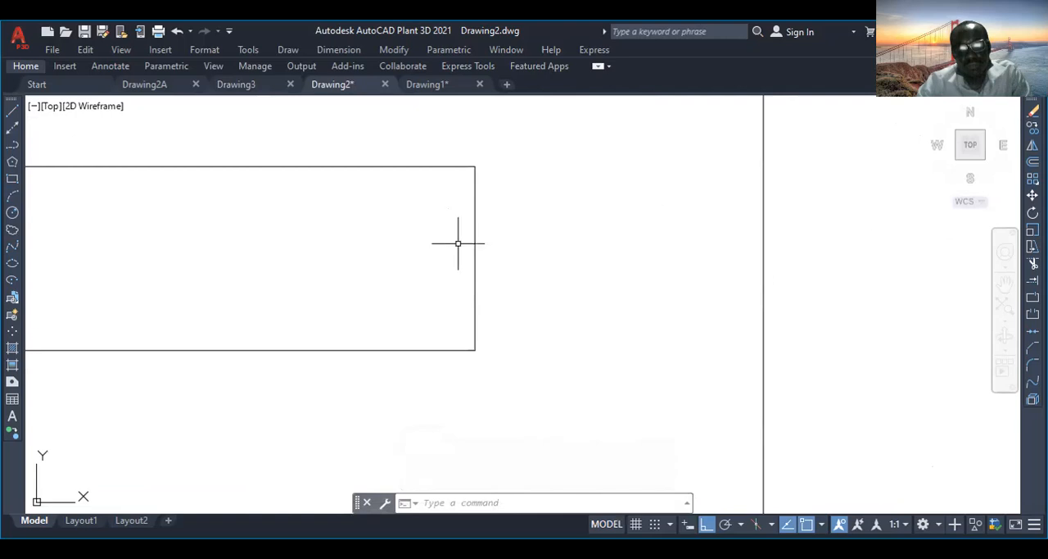
pyautogui.scroll(-2, 462, 283)
pyautogui.moveTo(428, 281)
pyautogui.mouseDown(button='middle')
pyautogui.moveTo(426, 295)
pyautogui.moveTo(502, 350)
pyautogui.moveTo(584, 227)
pyautogui.moveTo(503, 276)
pyautogui.moveTo(297, 298)
pyautogui.moveTo(606, 262)
pyautogui.moveTo(194, 297)
pyautogui.moveTo(693, 288)
pyautogui.moveTo(304, 292)
pyautogui.moveTo(496, 282)
pyautogui.mouseUp(button='middle')
pyautogui.scroll(4, 497, 276)
pyautogui.scroll(-4, 498, 276)
pyautogui.scroll(2, 498, 274)
pyautogui.scroll(-4, 494, 273)
pyautogui.scroll(4, 492, 274)
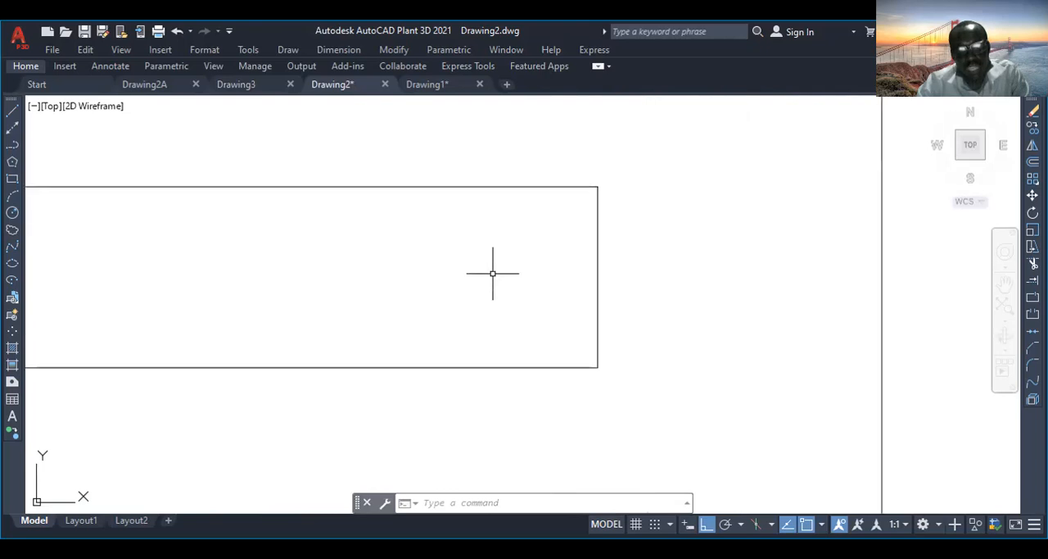
pyautogui.scroll(-2, 491, 274)
pyautogui.scroll(2, 539, 260)
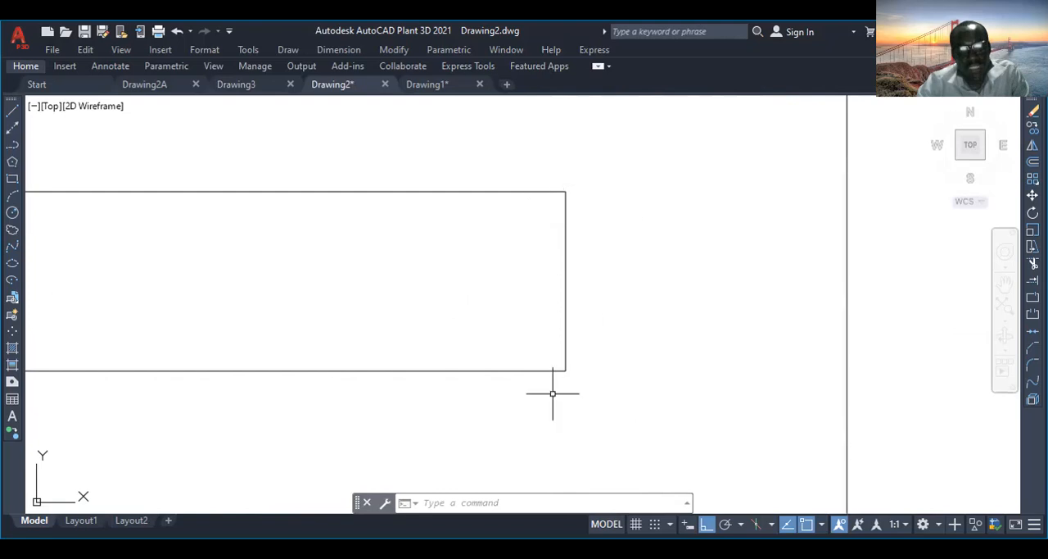
pyautogui.click(13, 195)
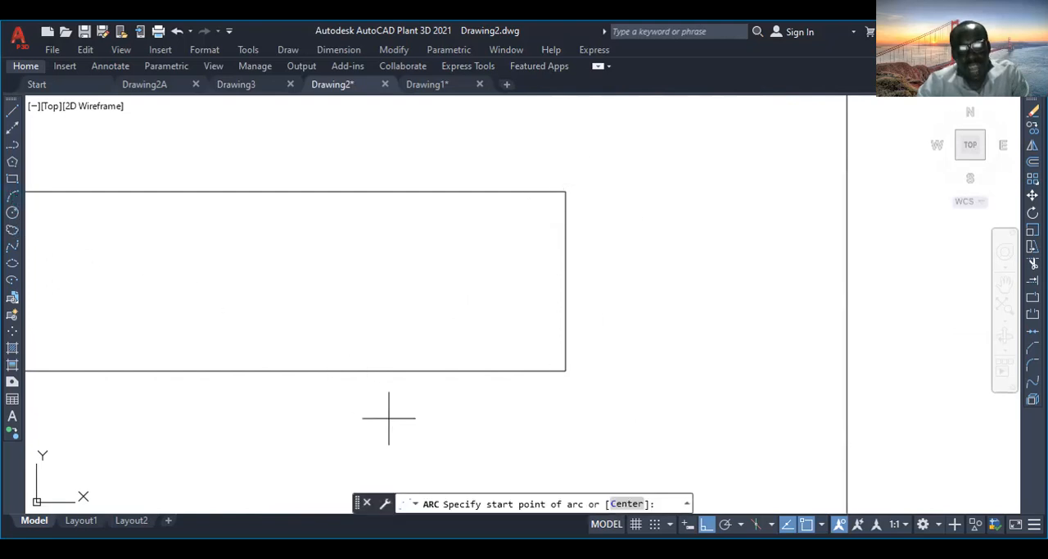
pyautogui.click(624, 503)
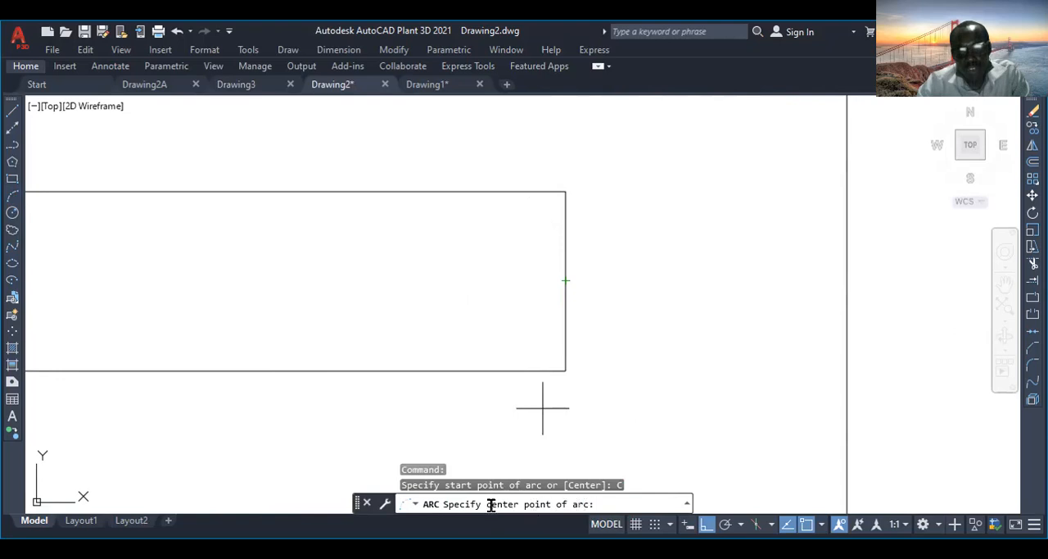
pyautogui.click(565, 281)
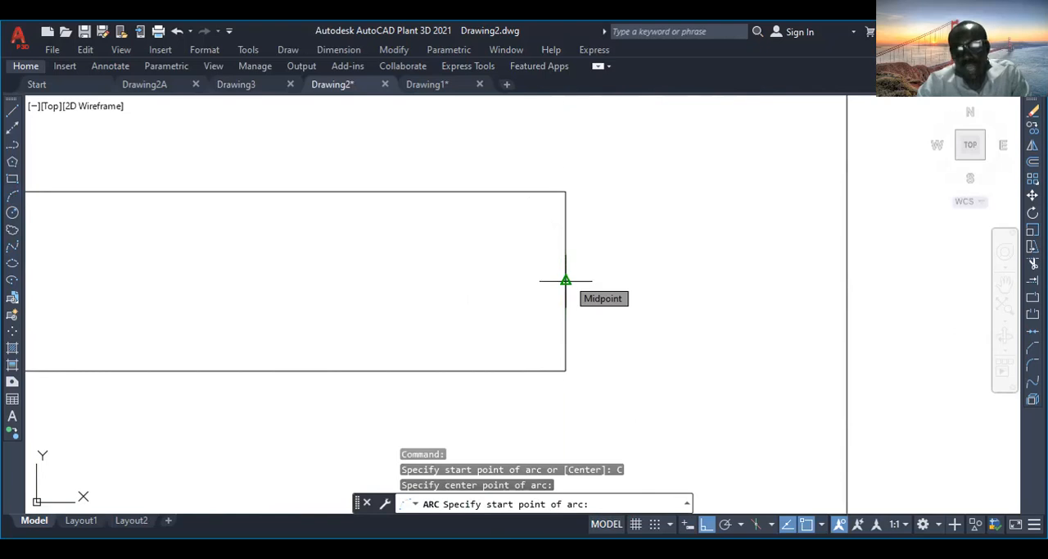
pyautogui.click(565, 371)
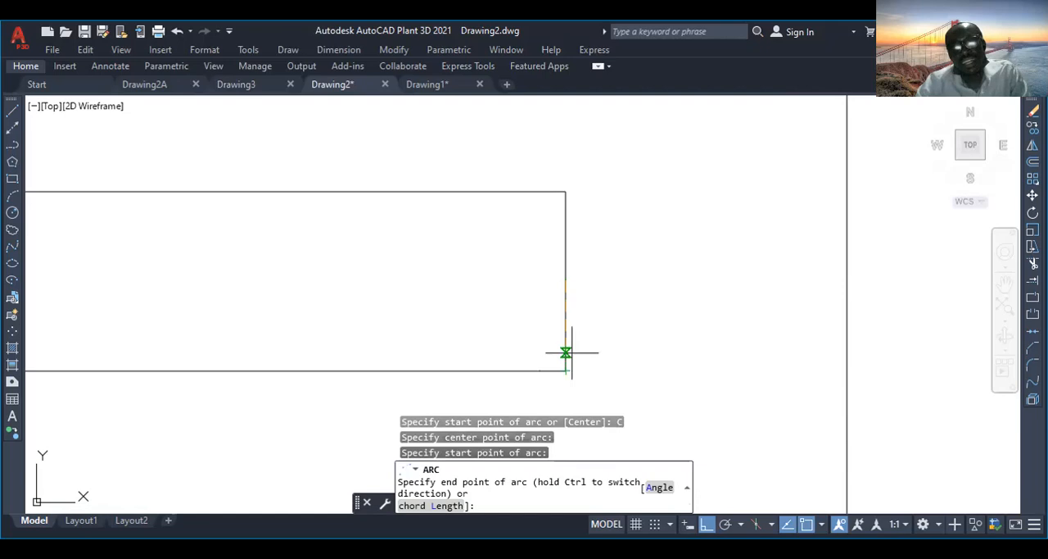
pyautogui.click(565, 191)
pyautogui.scroll(-7, 511, 312)
pyautogui.scroll(-5, 473, 317)
pyautogui.moveTo(454, 334); pyautogui.dragTo(463, 254, button='middle')
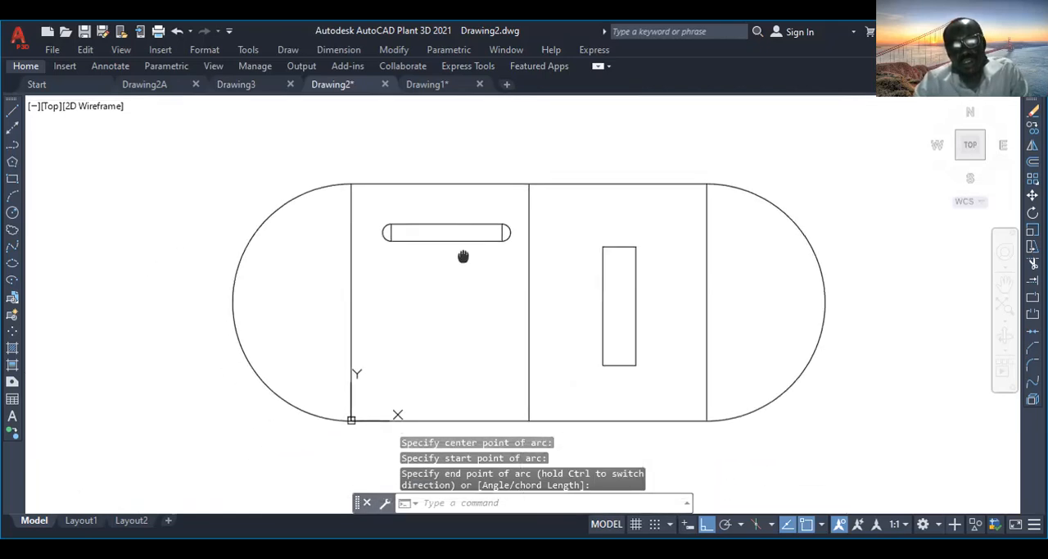